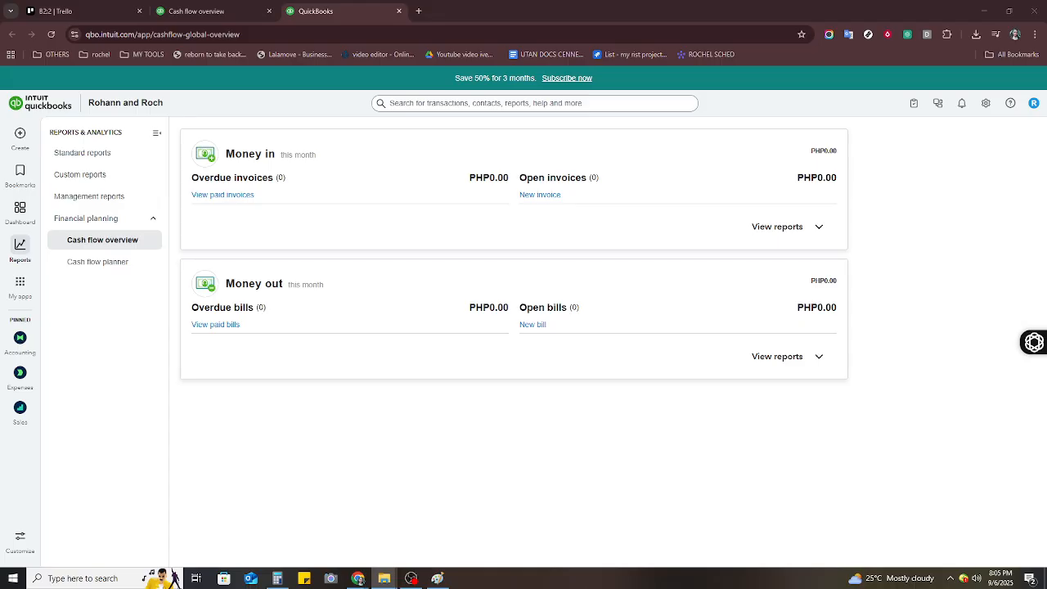
Return to the home dashboard from the cash flow overview via the QuickBooks logo.
click(49, 106)
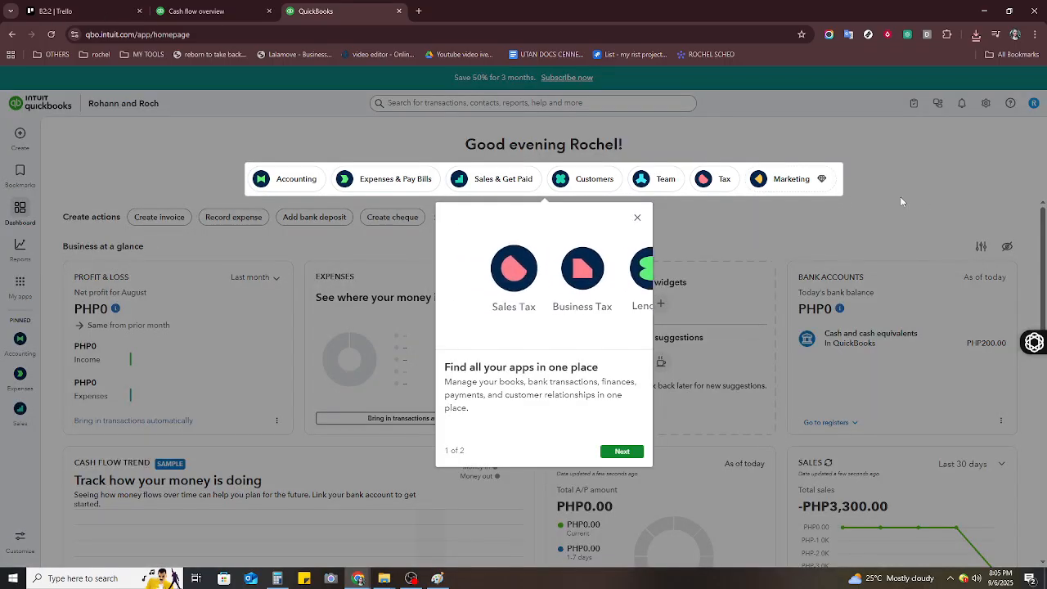
Dismiss the apps tour and go to the Team Employees list.
click(637, 217)
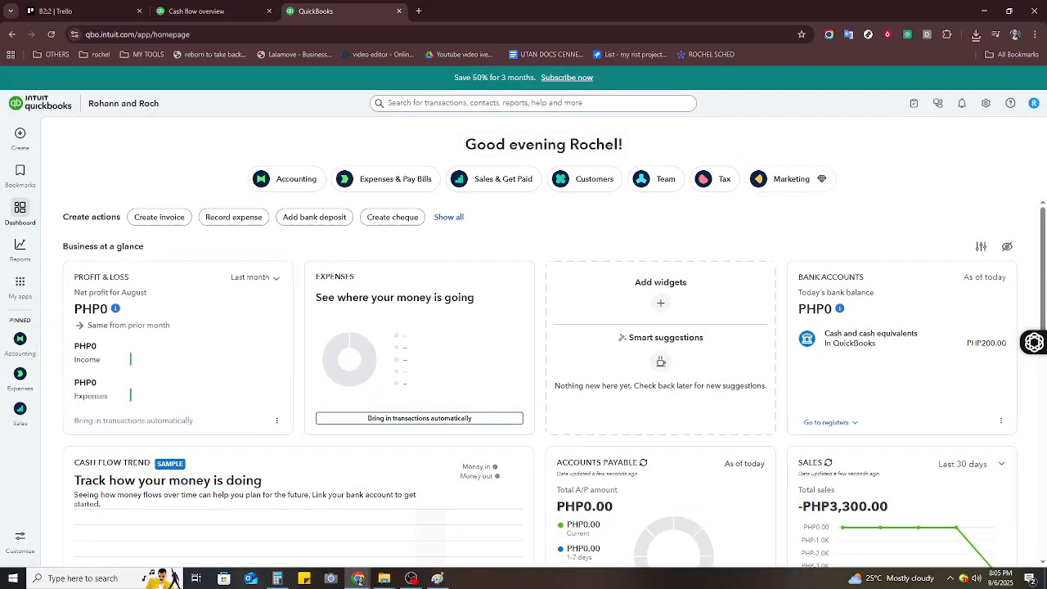
mouse_move(24, 141)
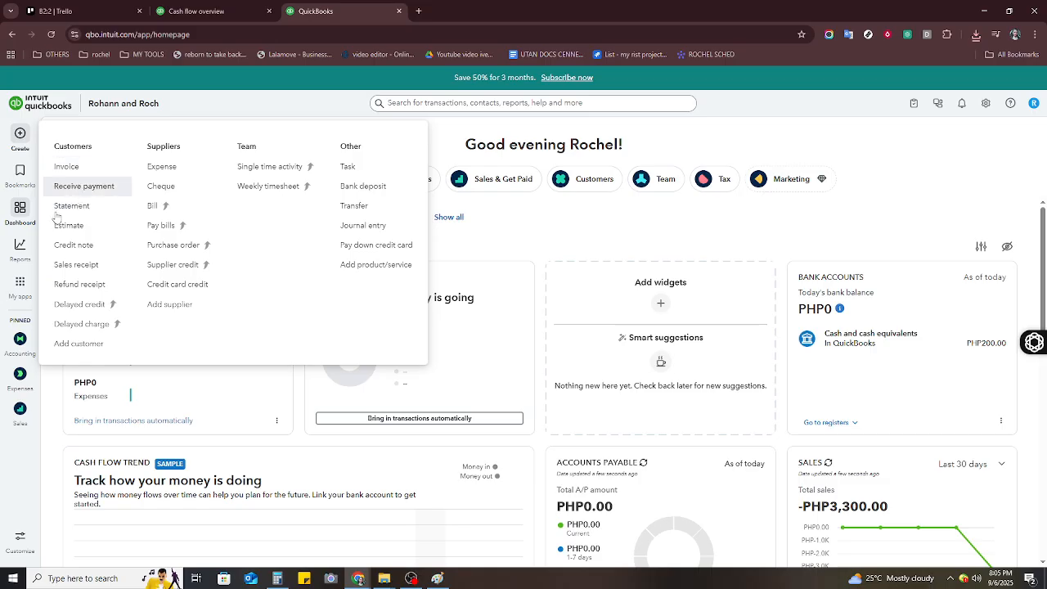
click(21, 380)
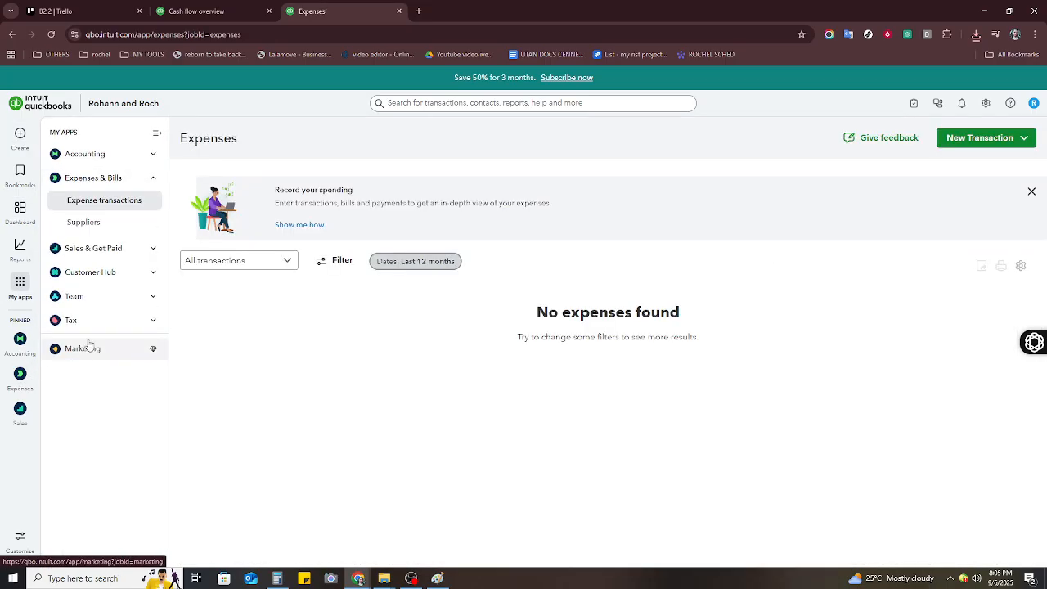
click(147, 299)
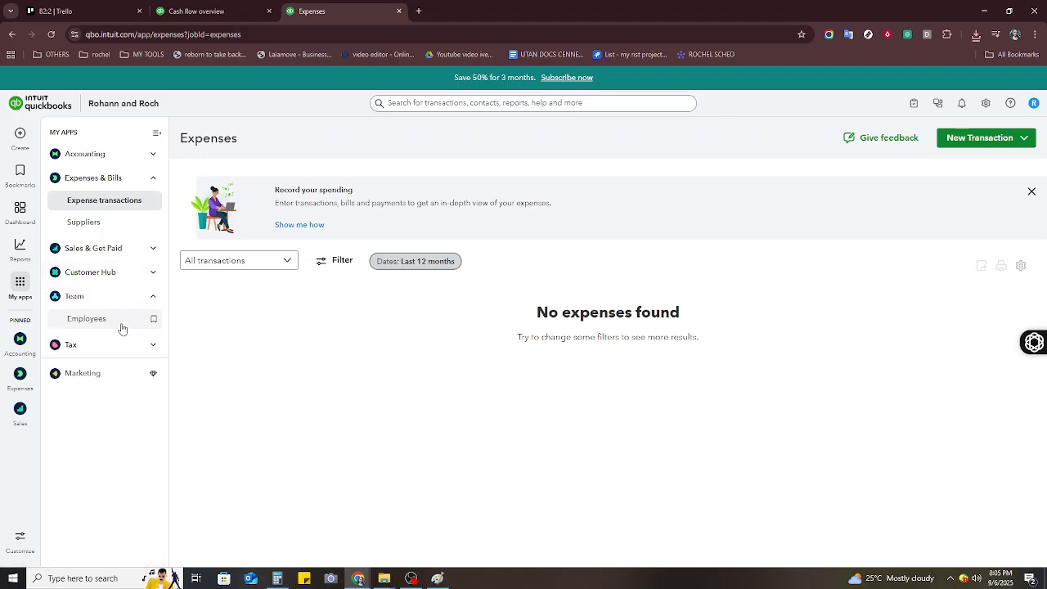
click(121, 328)
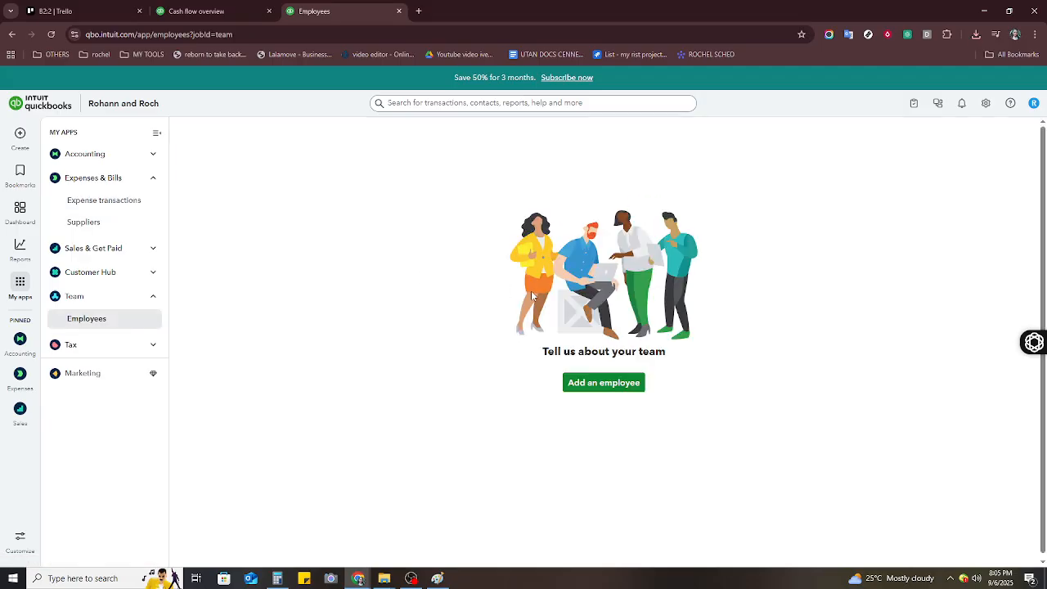
Start a new employee and enter the employee's first and last name.
click(608, 391)
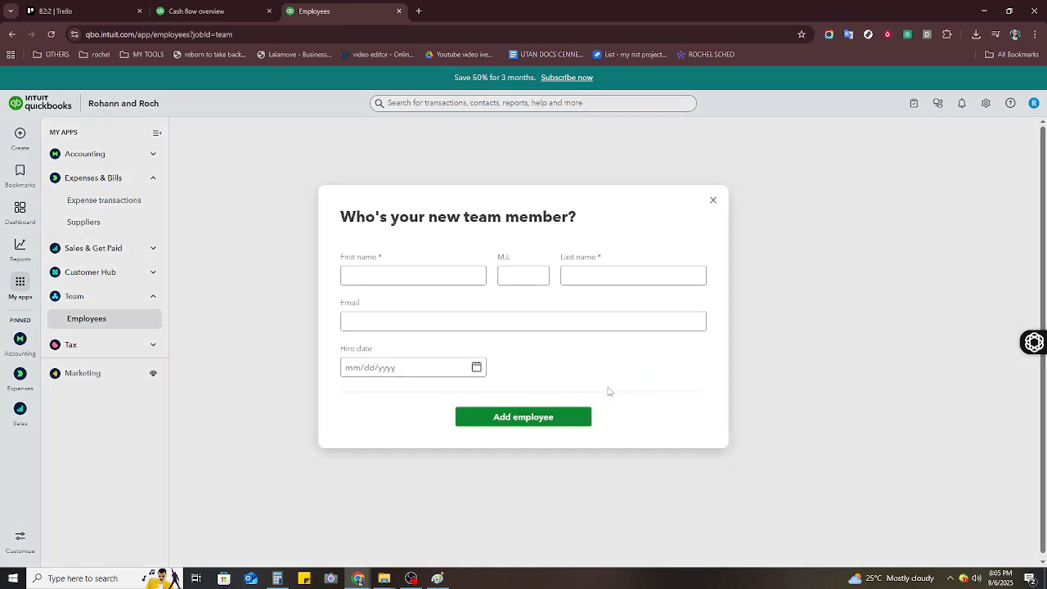
click(416, 278)
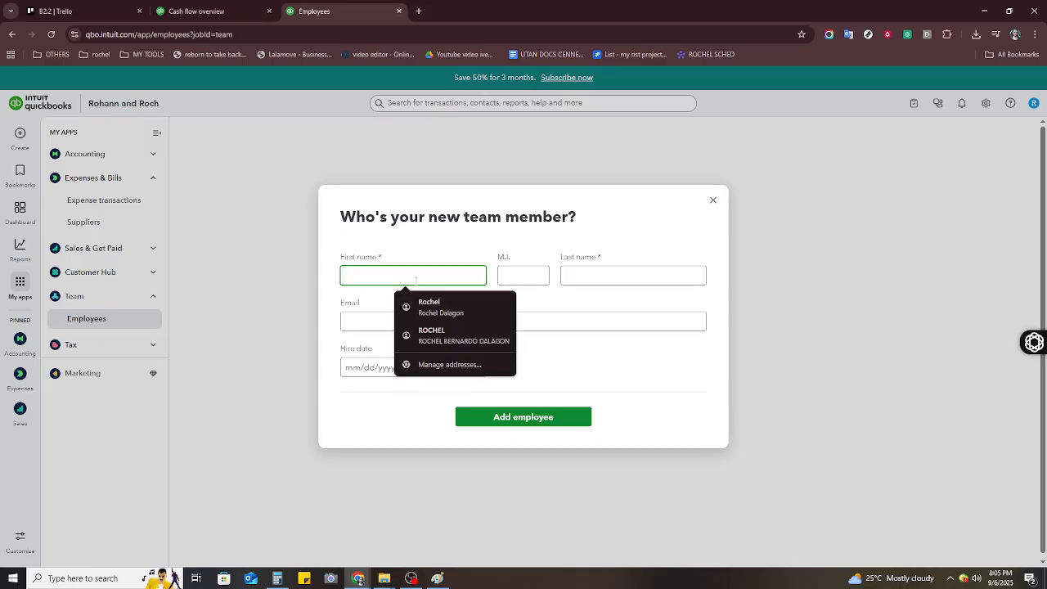
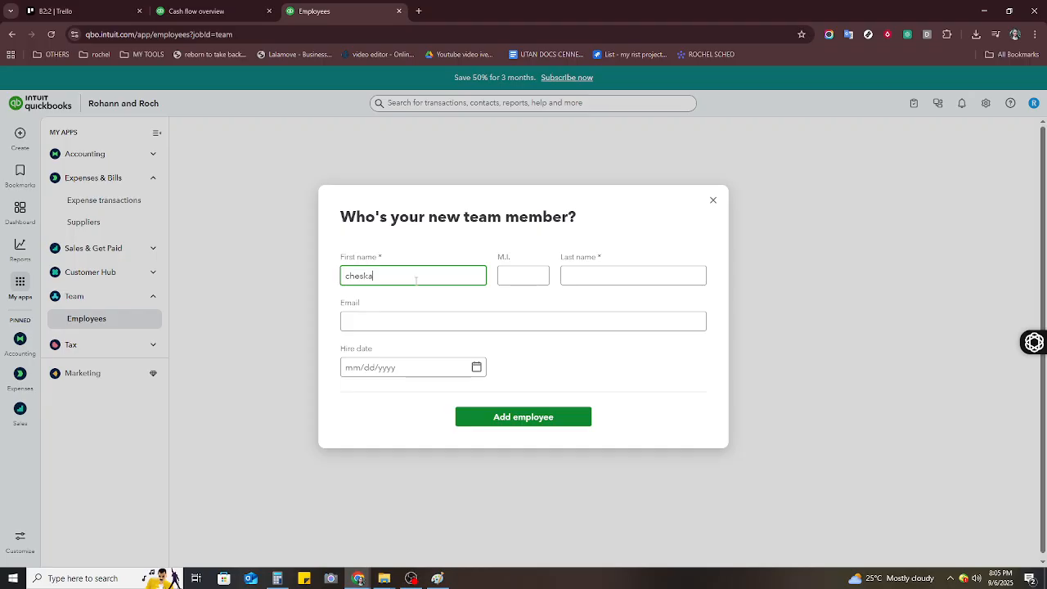
click(657, 278)
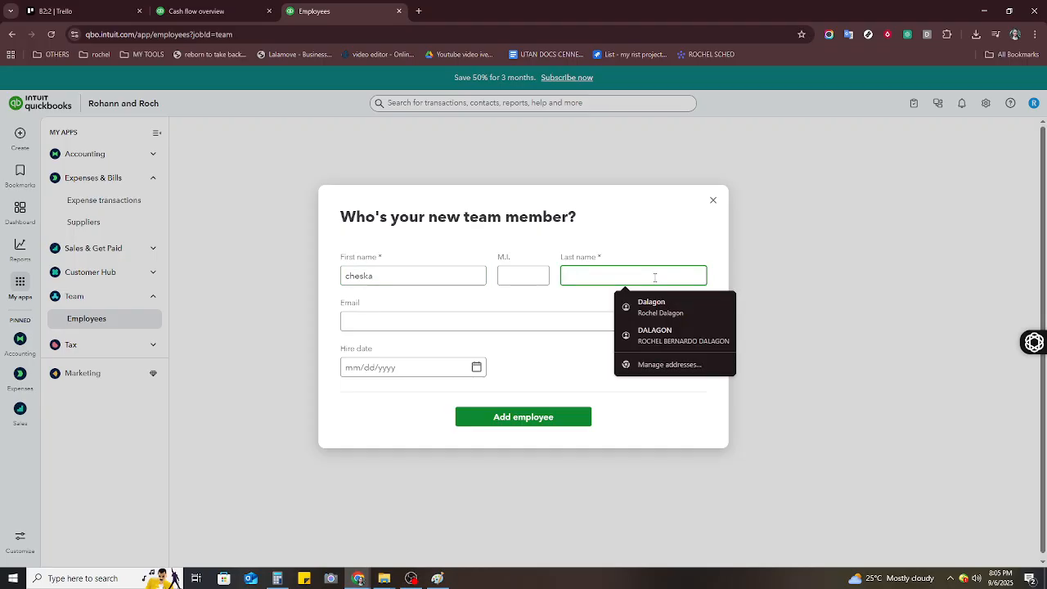
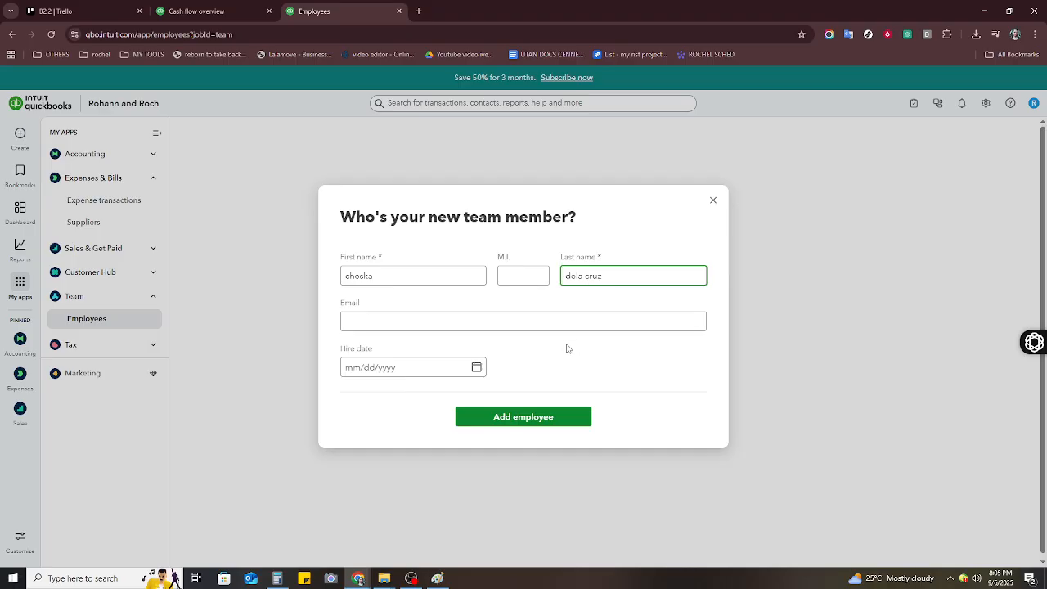
Fill the email from the autofill suggestion, delete an extra character, and add the employee.
click(551, 324)
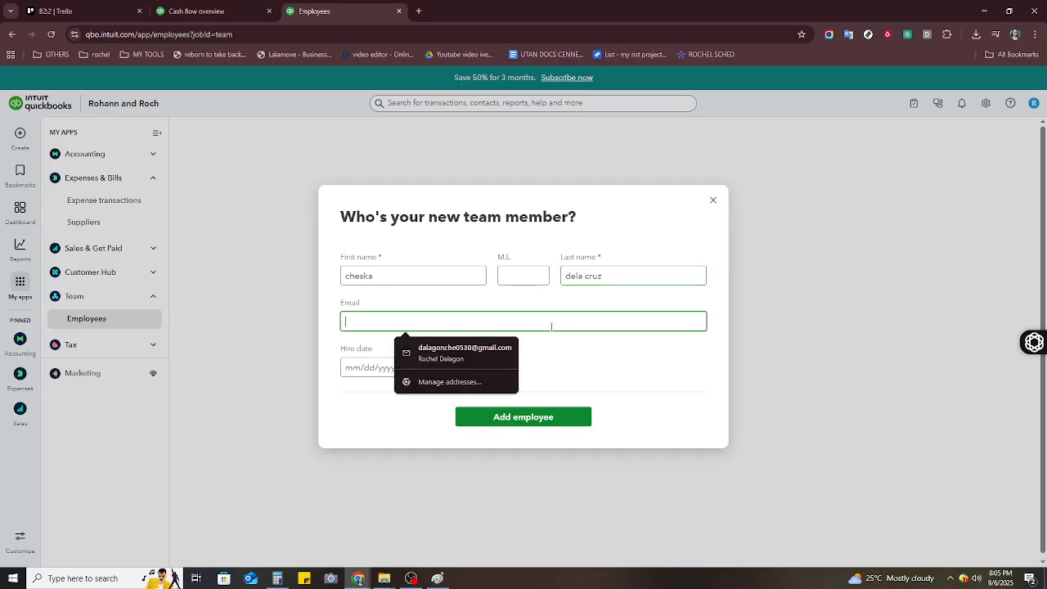
click(463, 355)
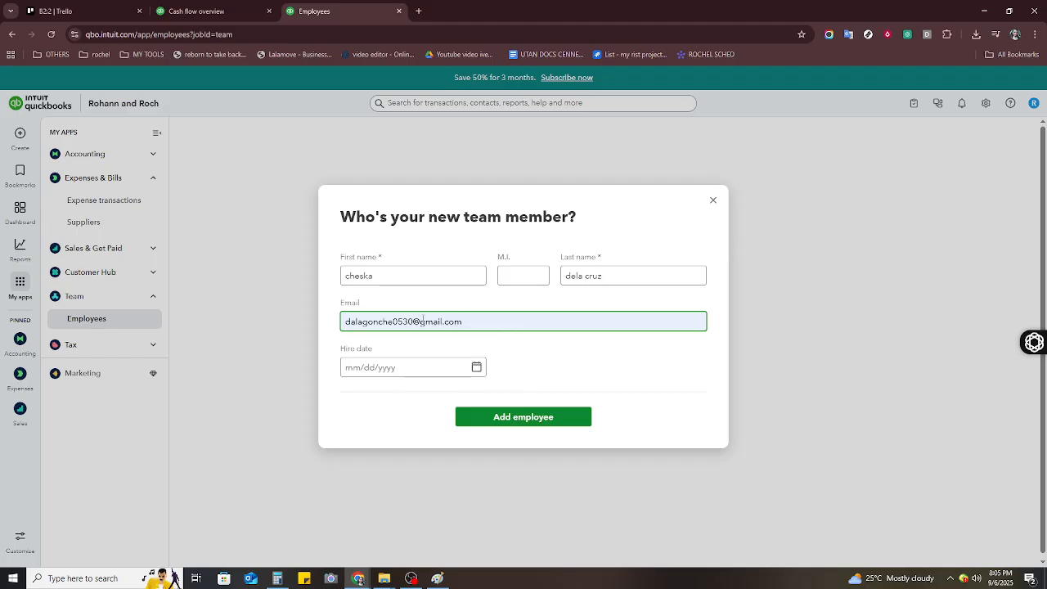
click(401, 321)
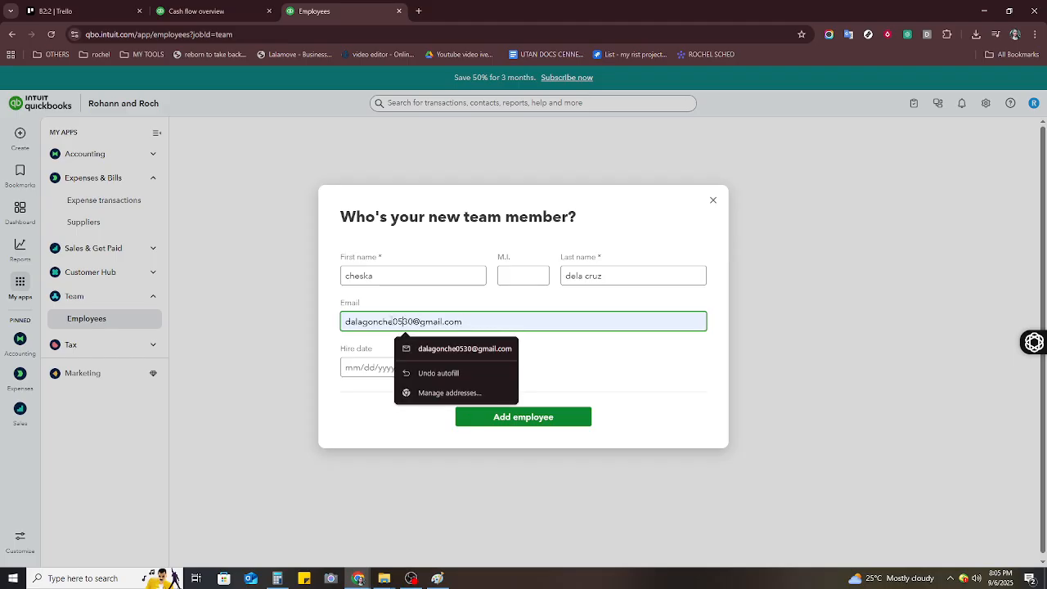
key(BackSpace)
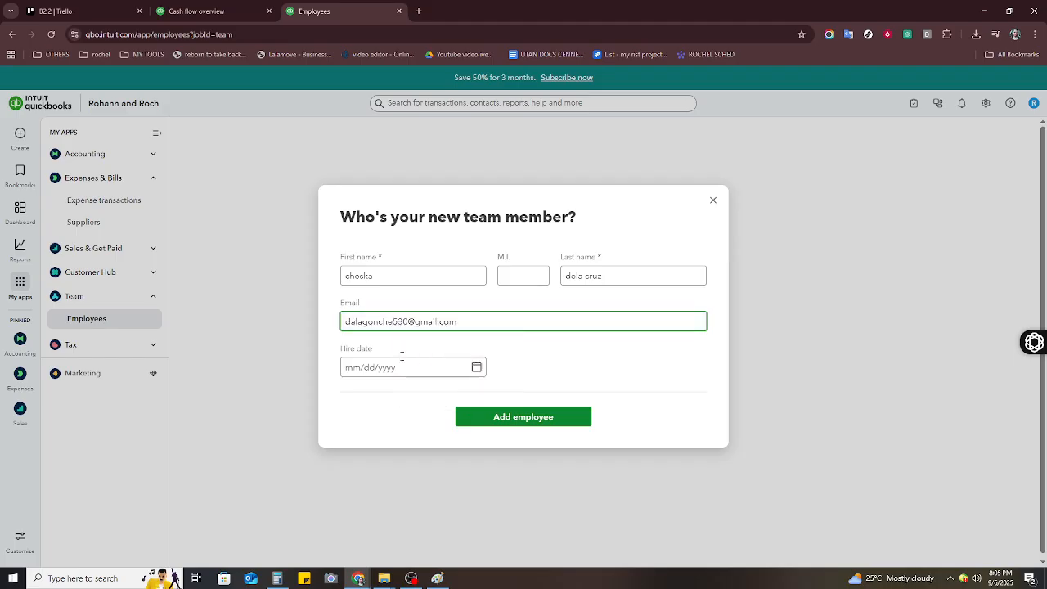
click(404, 369)
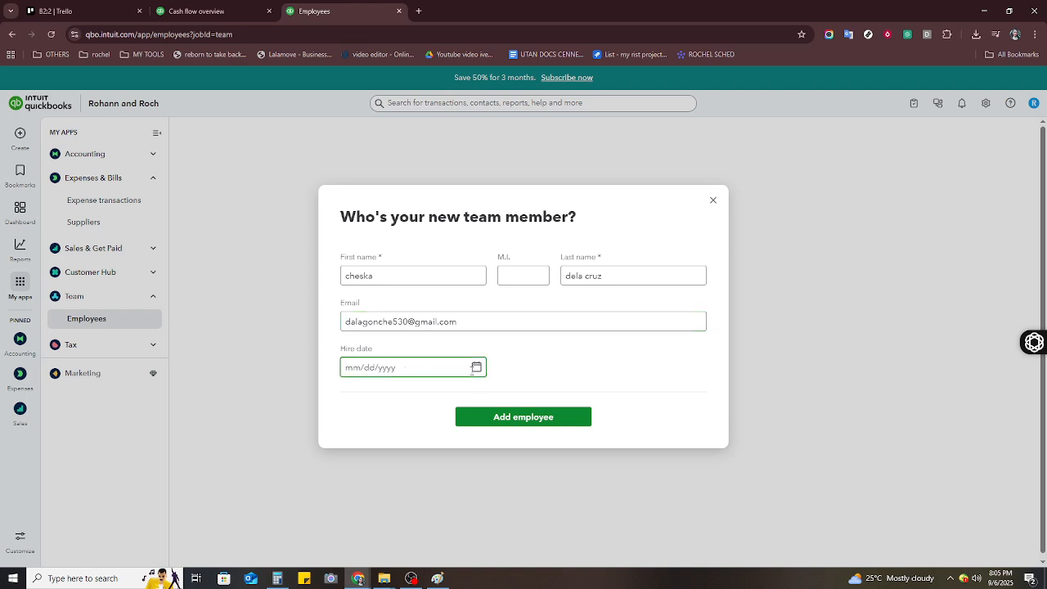
click(516, 420)
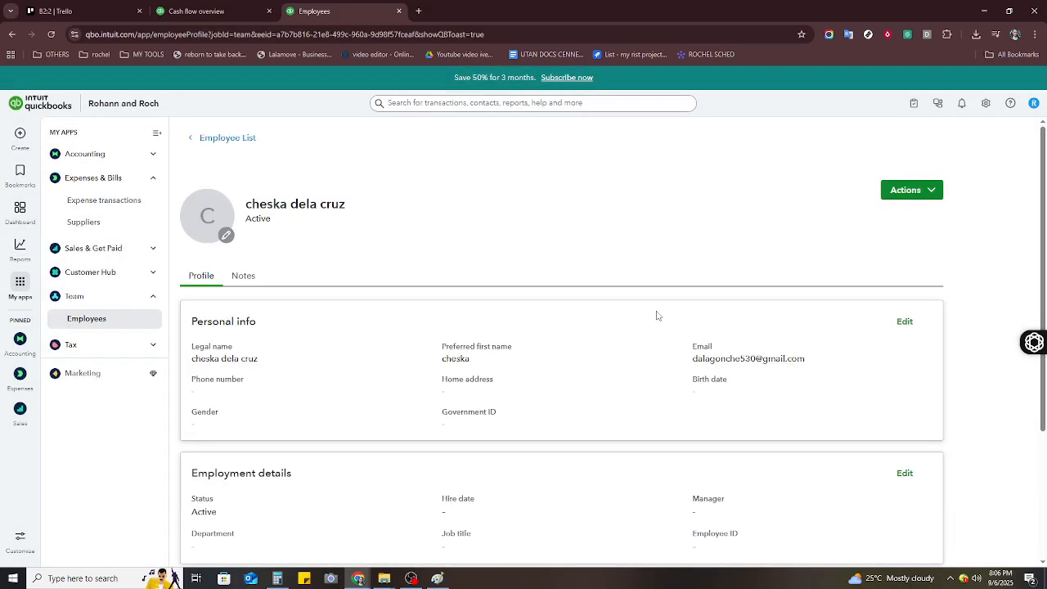
Check the new employee's Actions menu and close it without changes.
scroll(905, 244, down, 1)
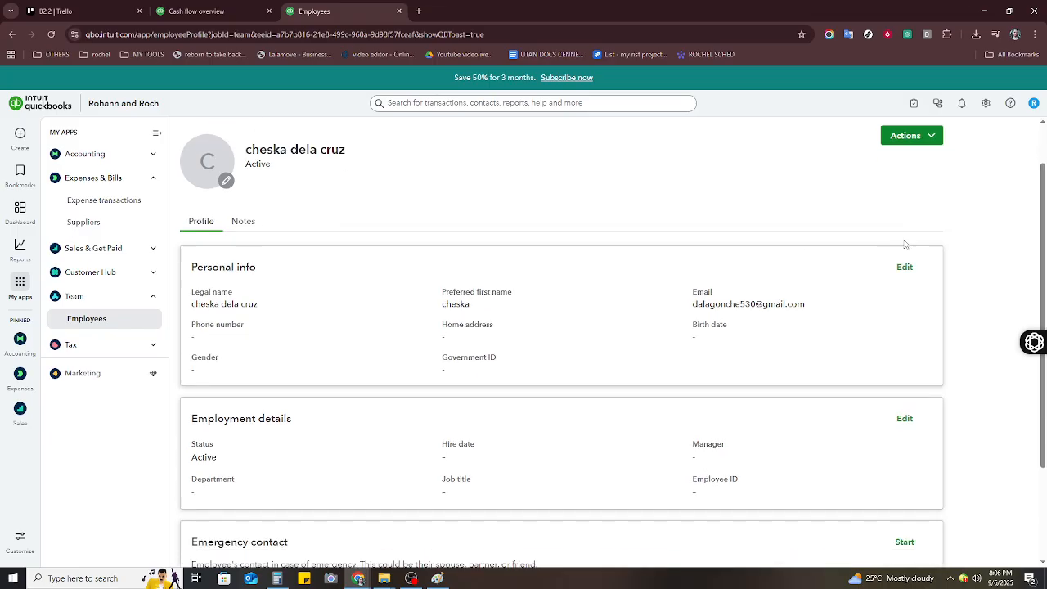
click(929, 136)
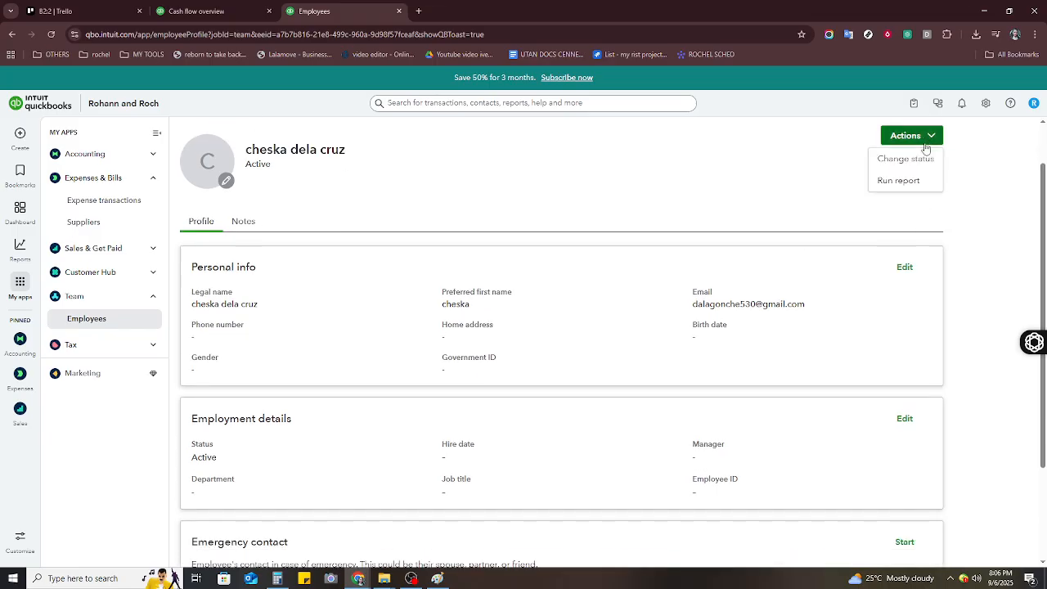
click(698, 178)
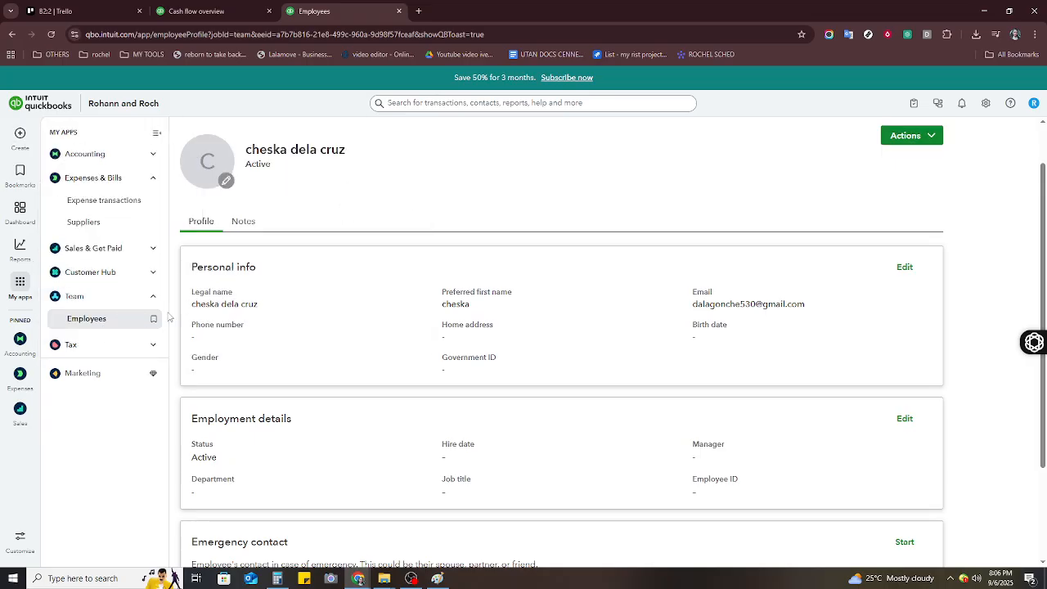
scroll(287, 321, up, 1)
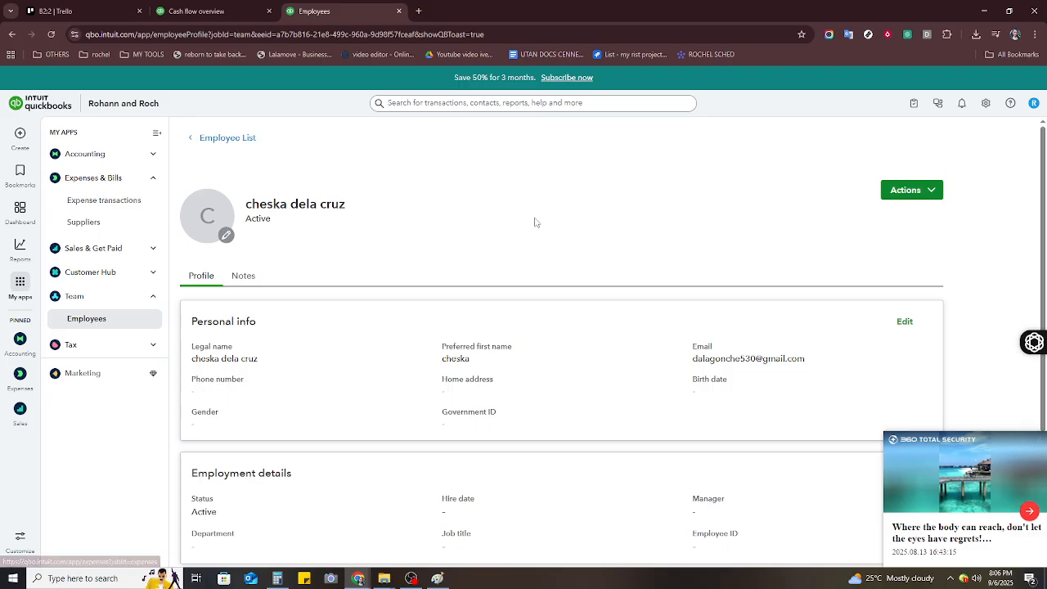
Return to the Employees list, review its column options unchanged, then go to the dashboard.
scroll(575, 285, down, 3)
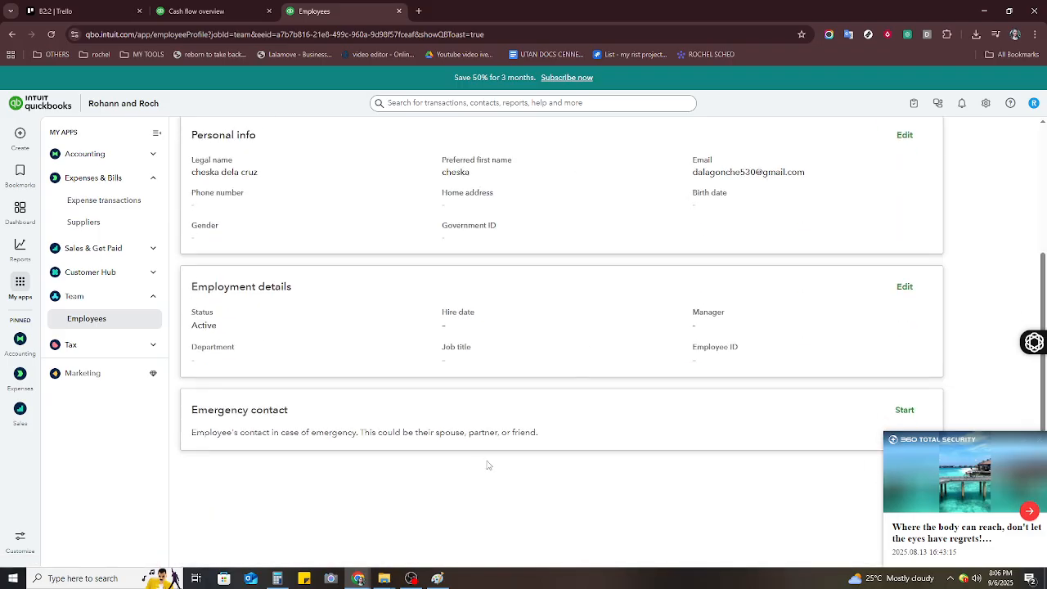
click(120, 353)
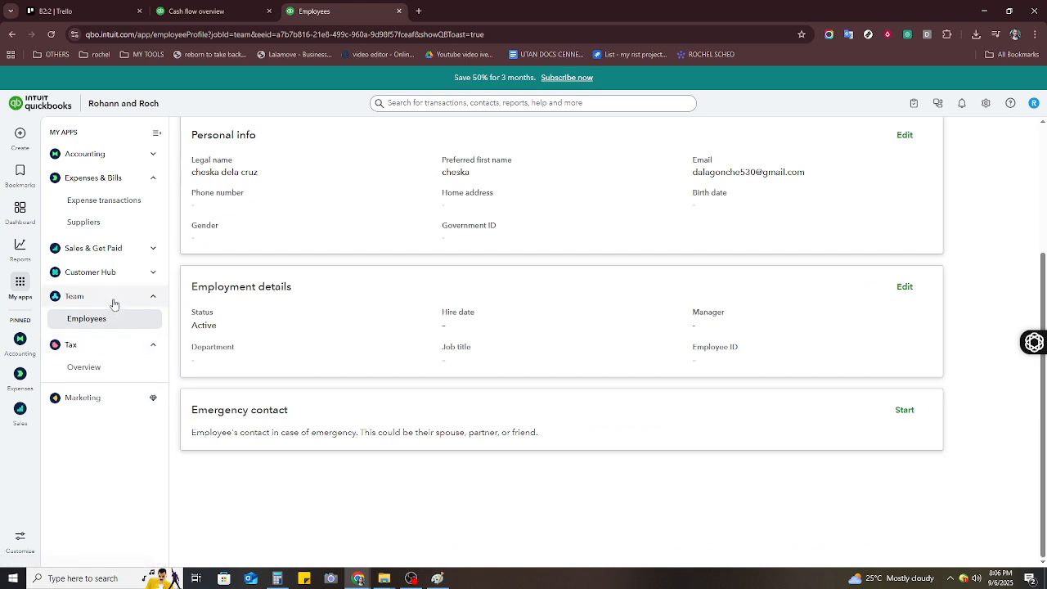
click(112, 328)
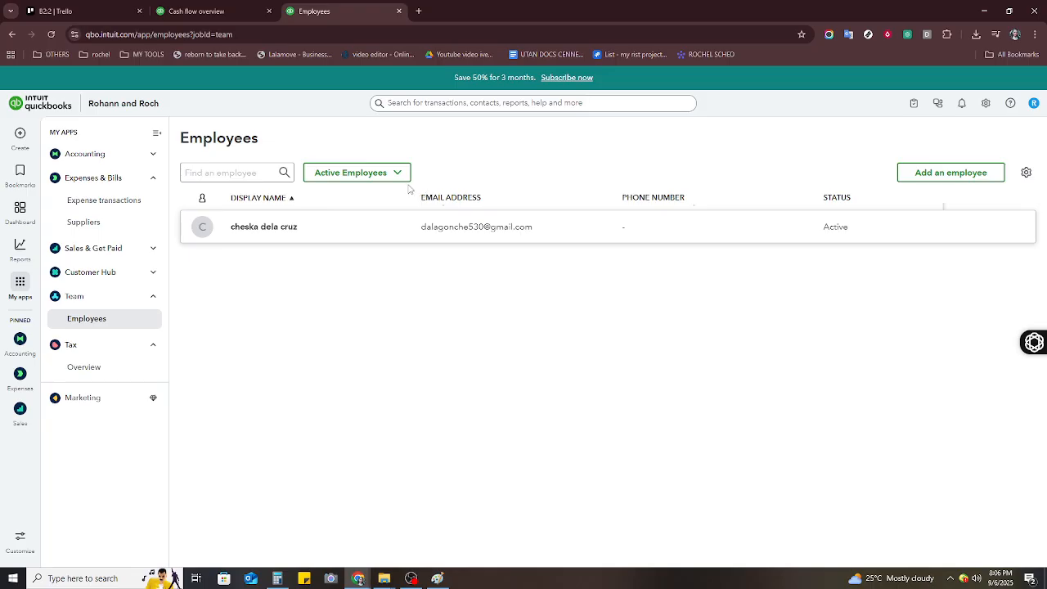
click(1025, 173)
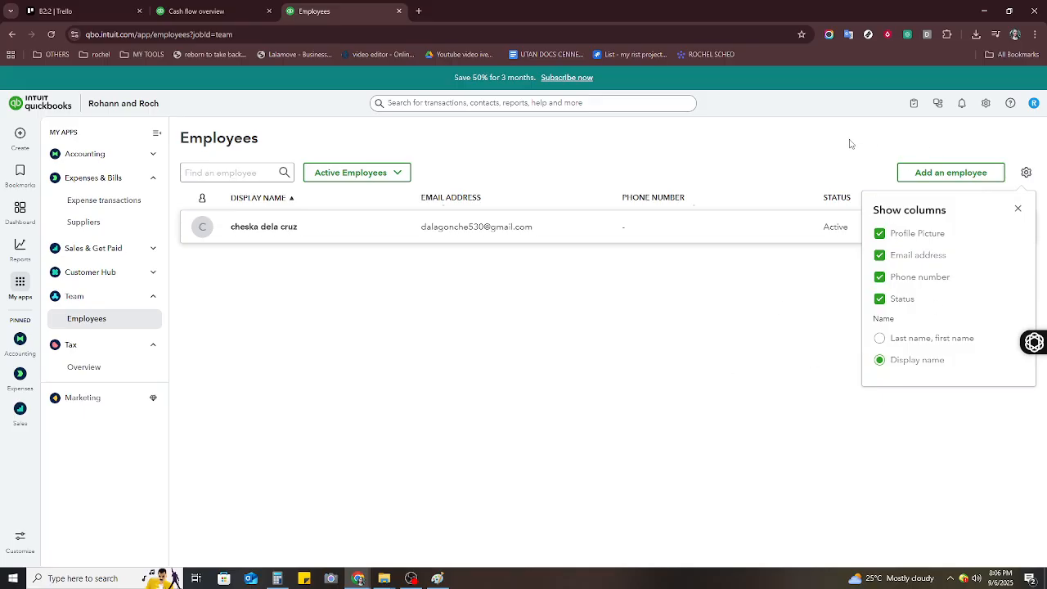
click(1018, 211)
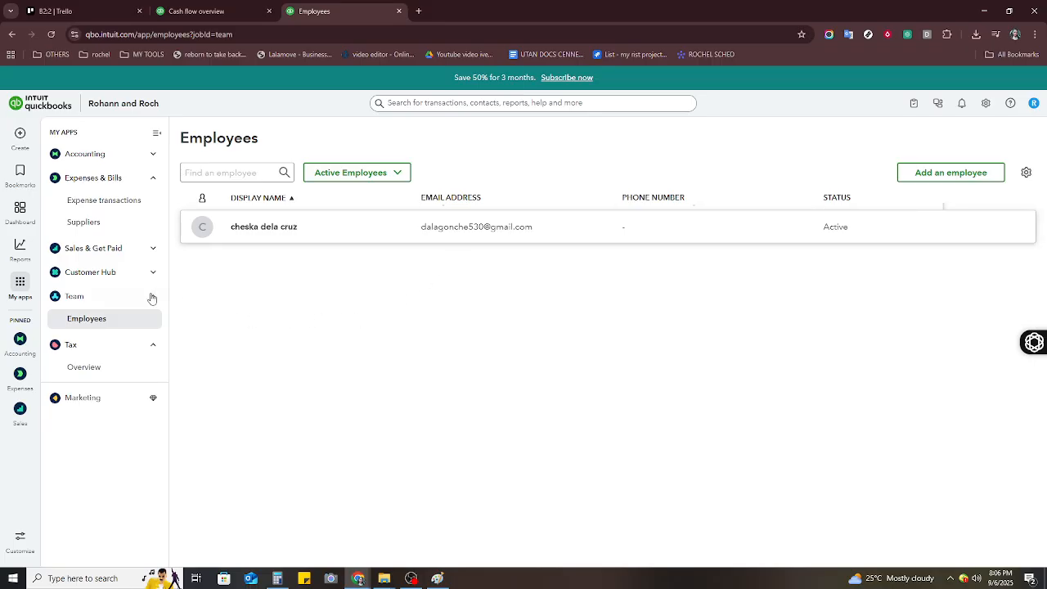
click(17, 215)
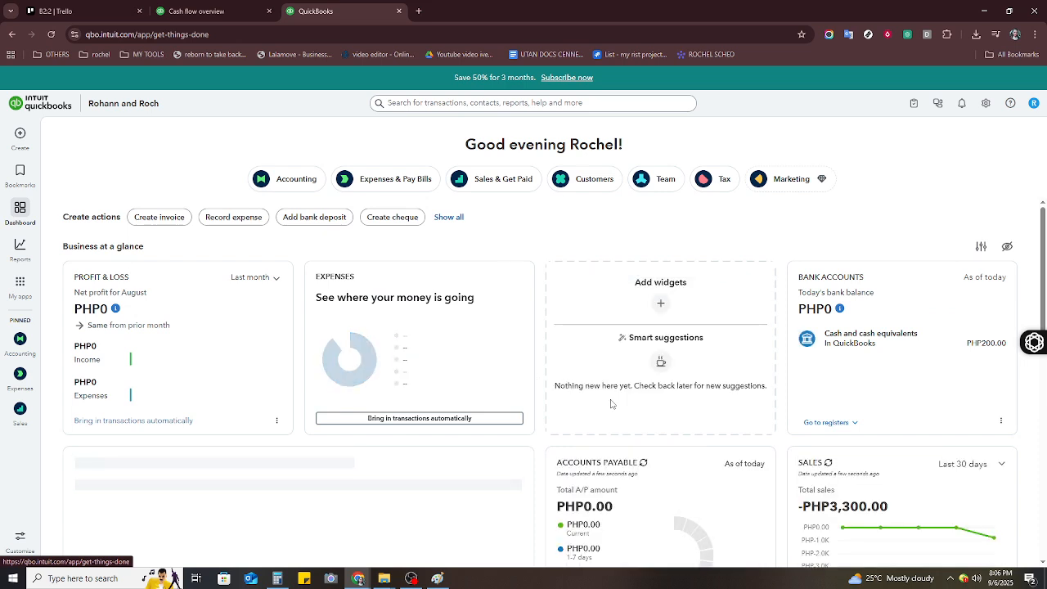
Scroll through the dashboard's profit and loss, payables, sales and invoices cards.
scroll(609, 400, down, 2)
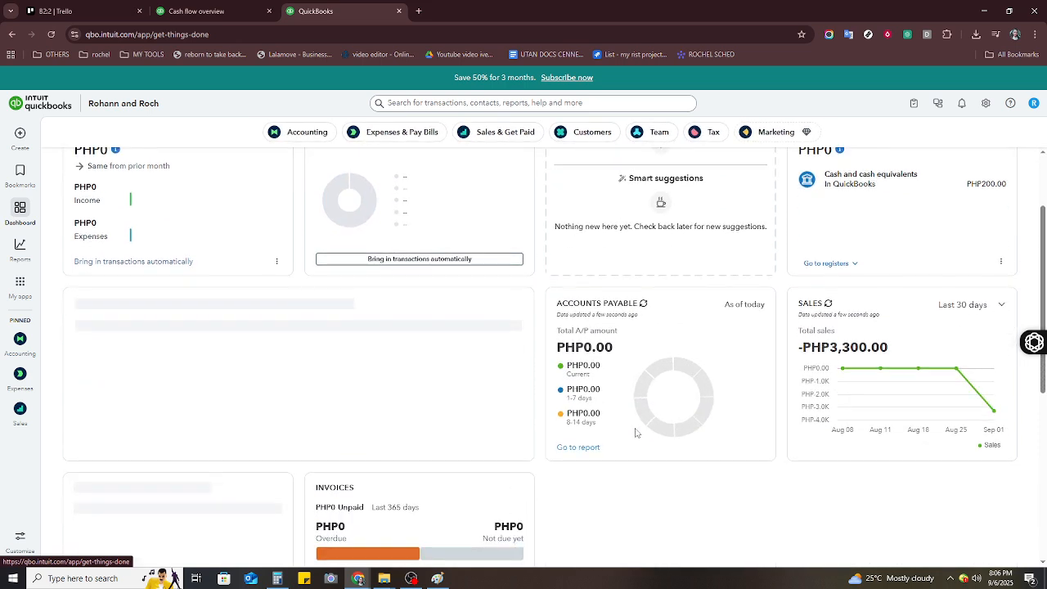
scroll(640, 439, down, 2)
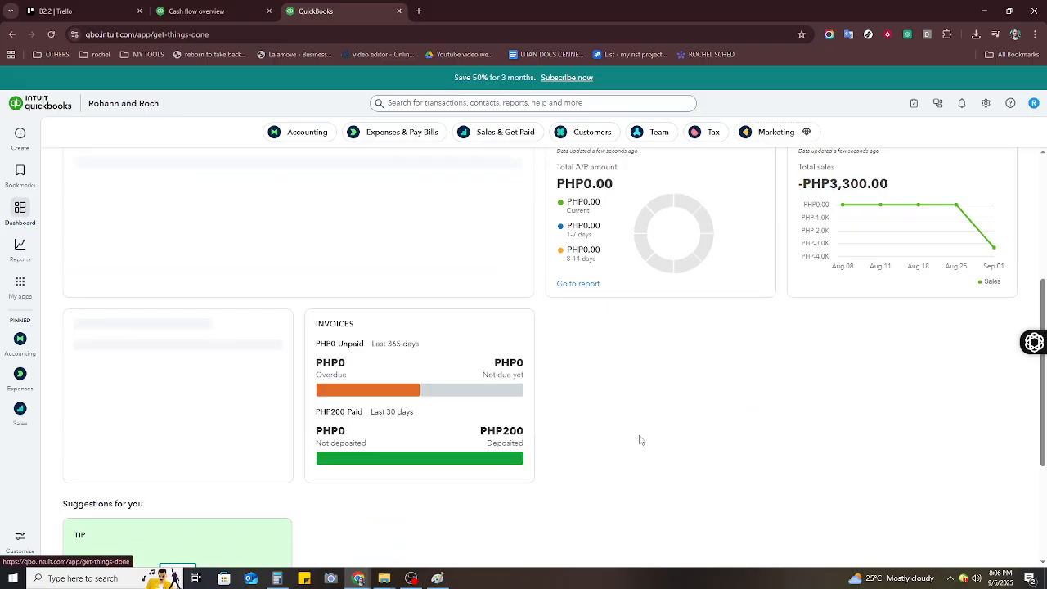
scroll(640, 443, down, 3)
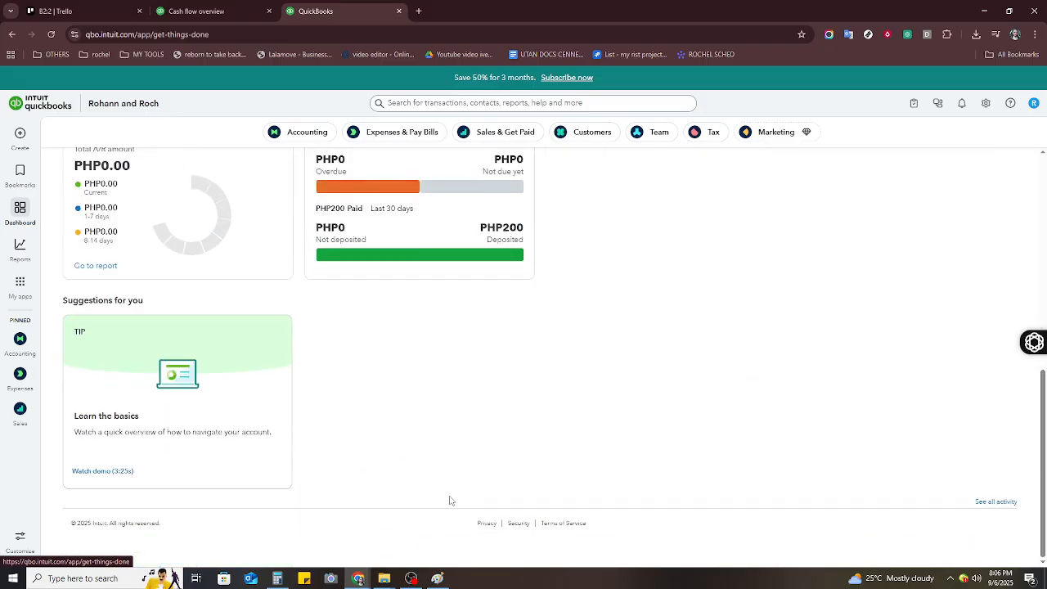
scroll(471, 448, up, 2)
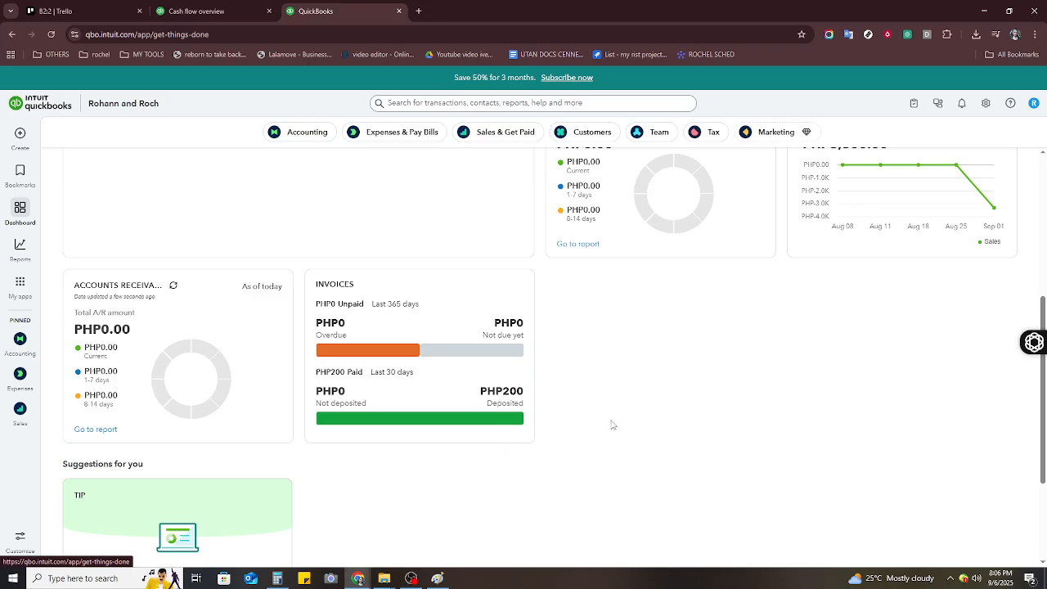
scroll(613, 424, up, 2)
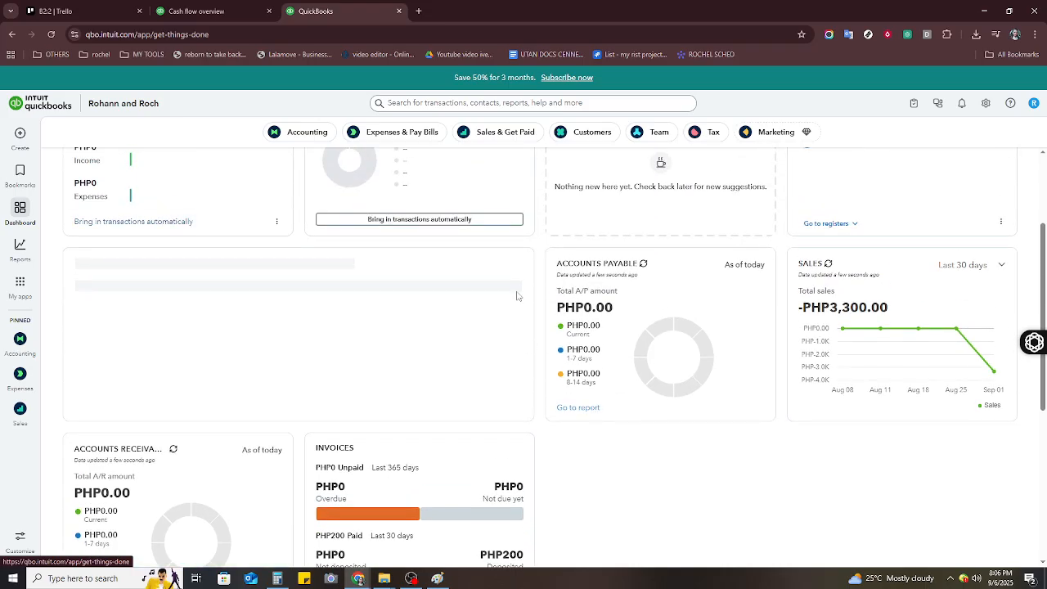